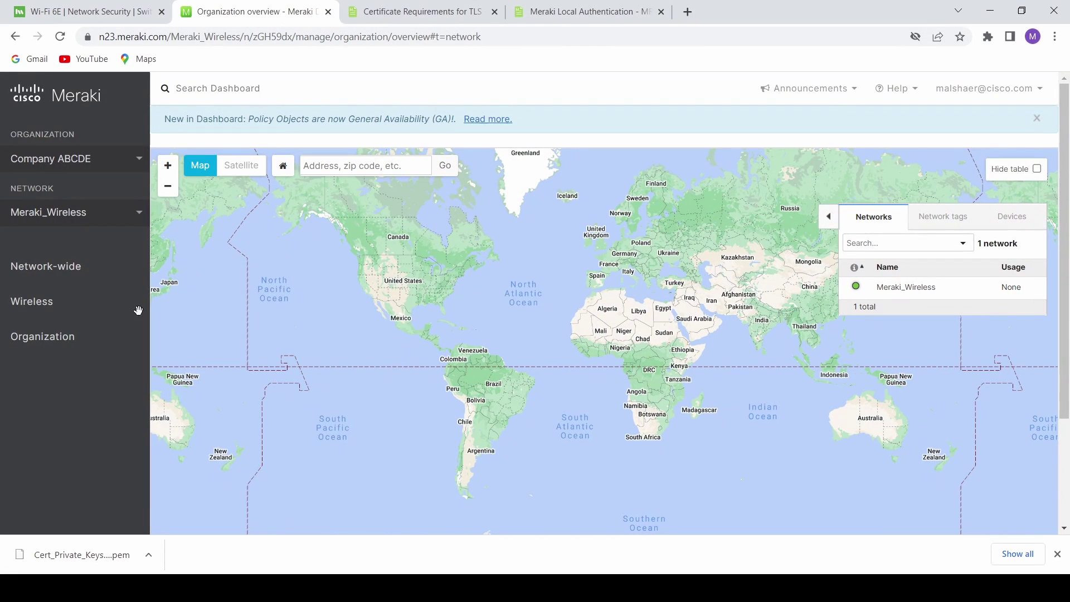
# - Show the Wireless menu from the Company ABCDE organization overview listing Meraki_Wireless
pyautogui.moveTo(72, 316)
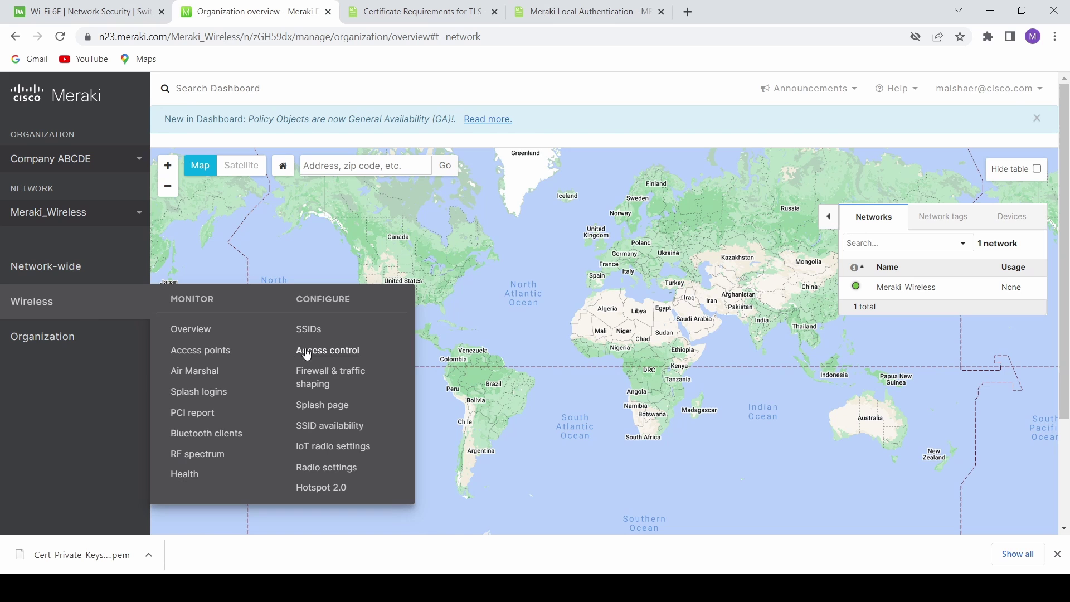
# - Open Wireless Access control and keep Enterprise with Local Auth as the security method
pyautogui.click(333, 351)
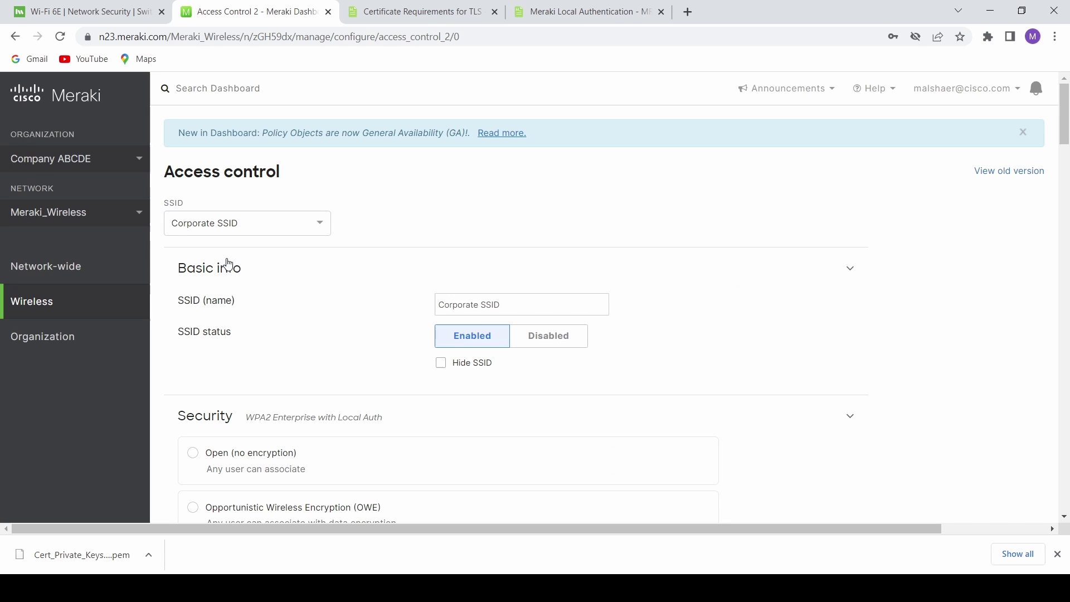
pyautogui.scroll(-2, 287, 347)
pyautogui.scroll(-6, 287, 347)
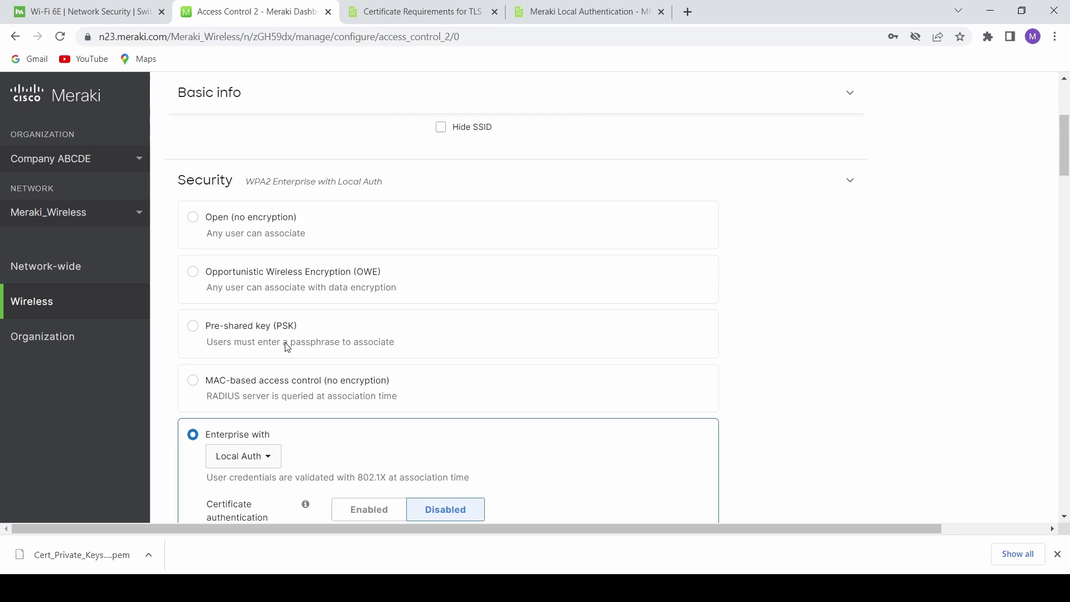
pyautogui.click(251, 228)
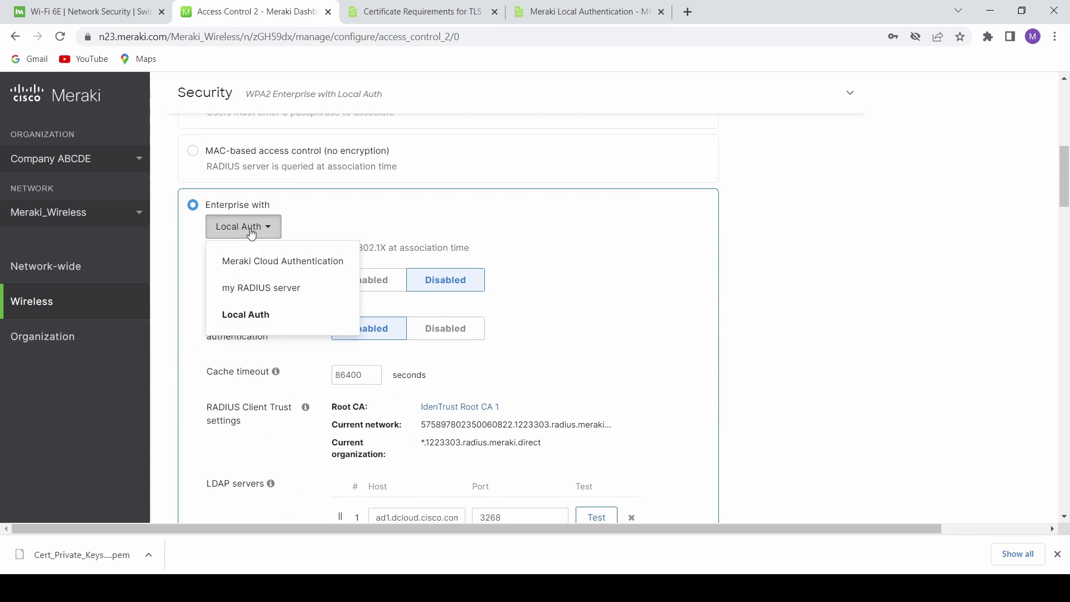
pyautogui.click(246, 314)
# - Review the password and certificate authentication options and the 86400 cache timeout
pyautogui.doubleClick(240, 323)
pyautogui.click(251, 280)
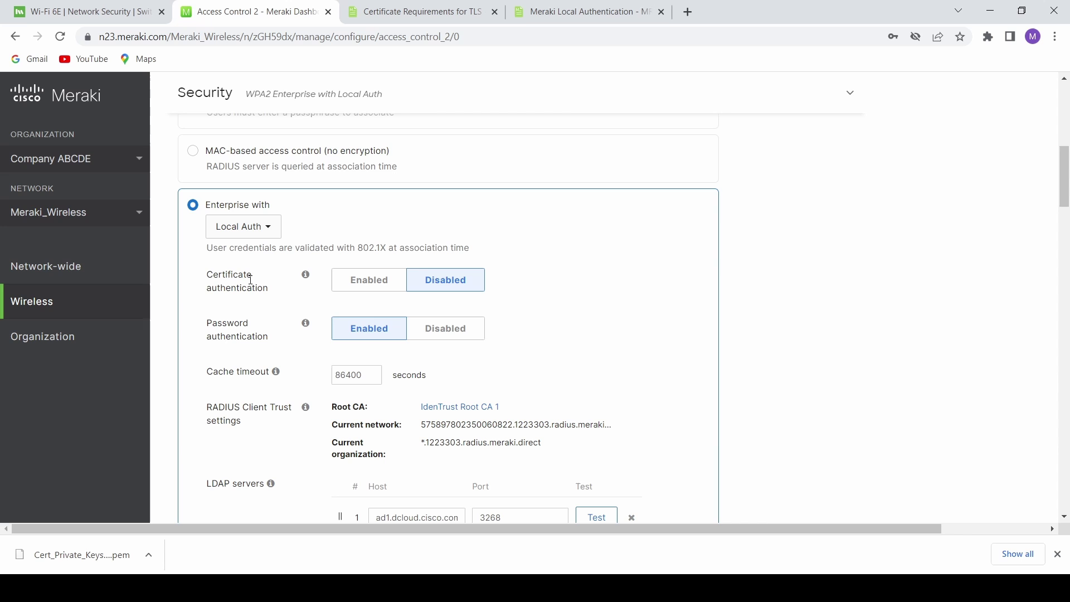
pyautogui.moveTo(204, 275); pyautogui.dragTo(268, 288)
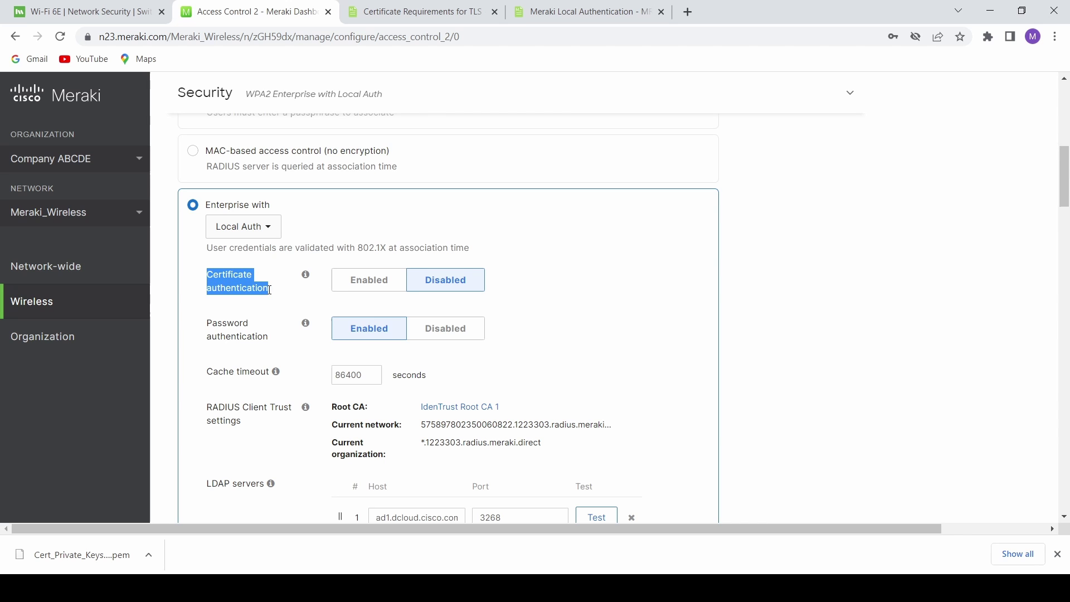
pyautogui.moveTo(206, 322); pyautogui.dragTo(277, 342)
pyautogui.scroll(-2, 382, 341)
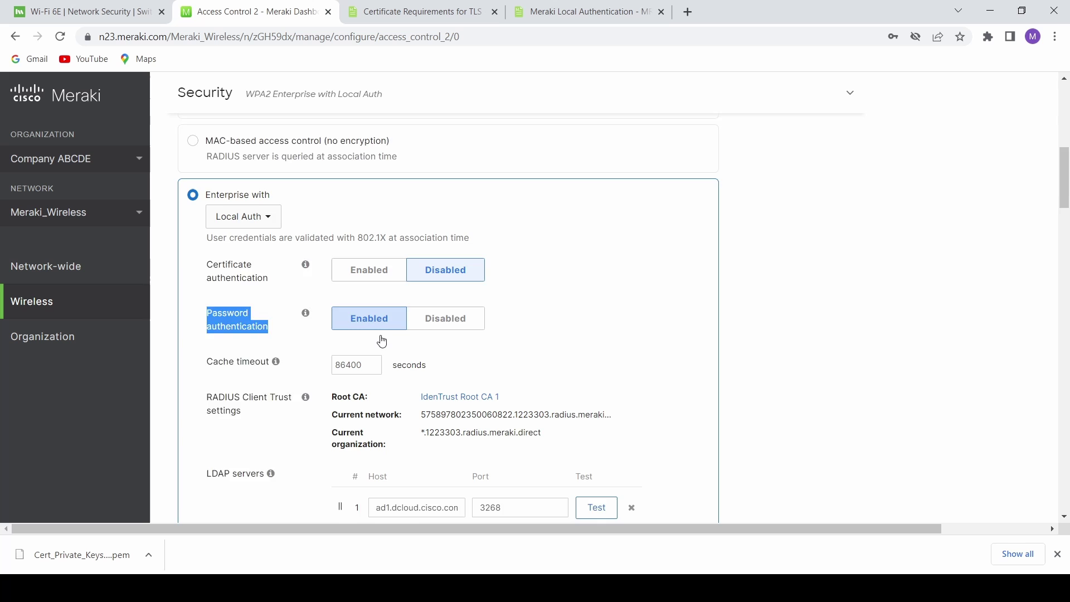
pyautogui.moveTo(210, 283); pyautogui.dragTo(275, 283)
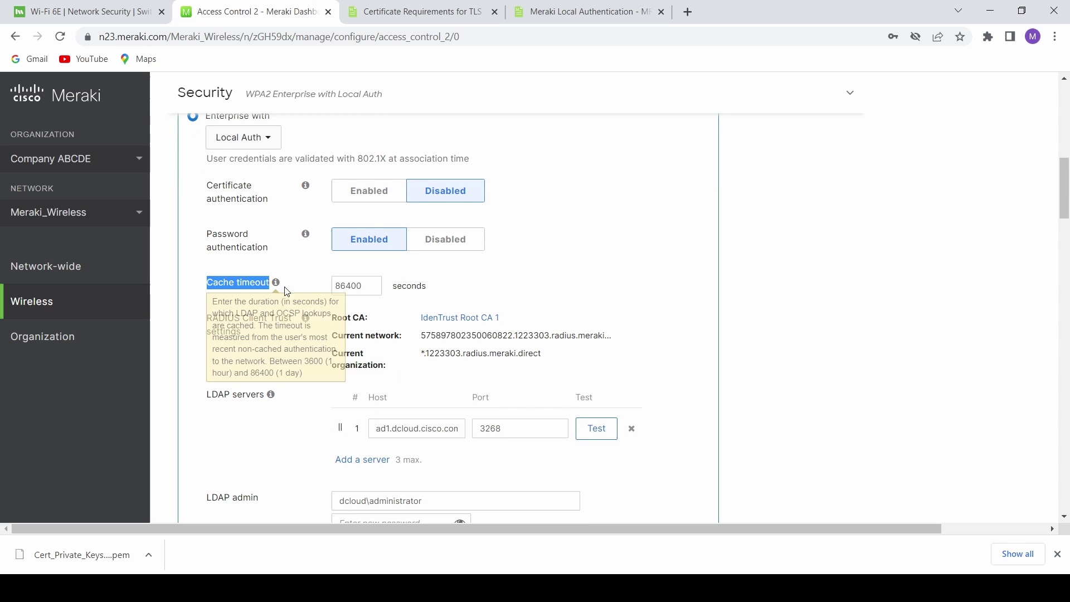
pyautogui.doubleClick(348, 286)
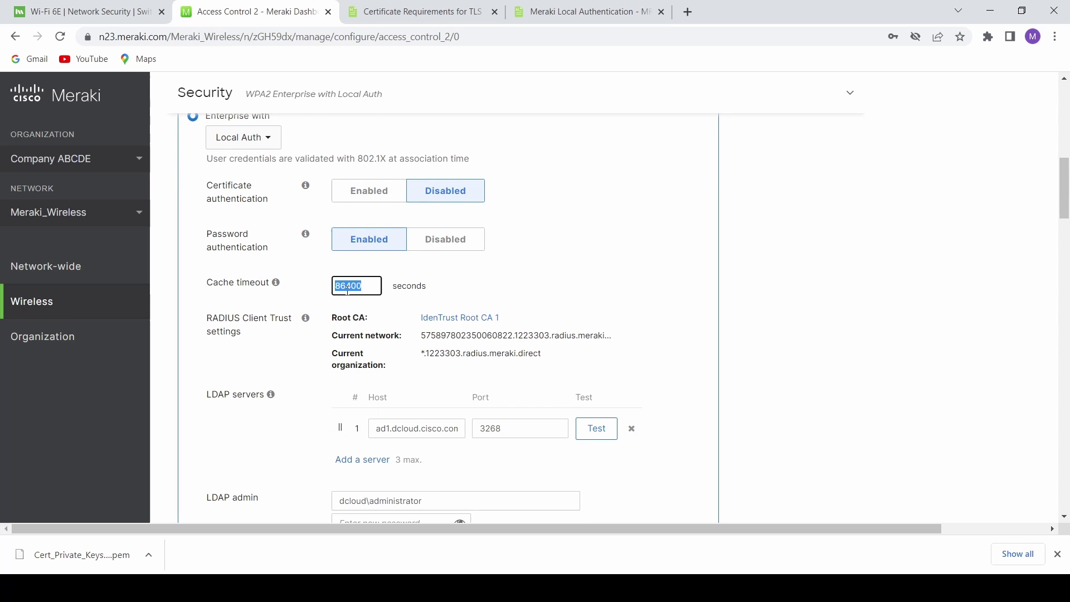
pyautogui.scroll(-2, 347, 289)
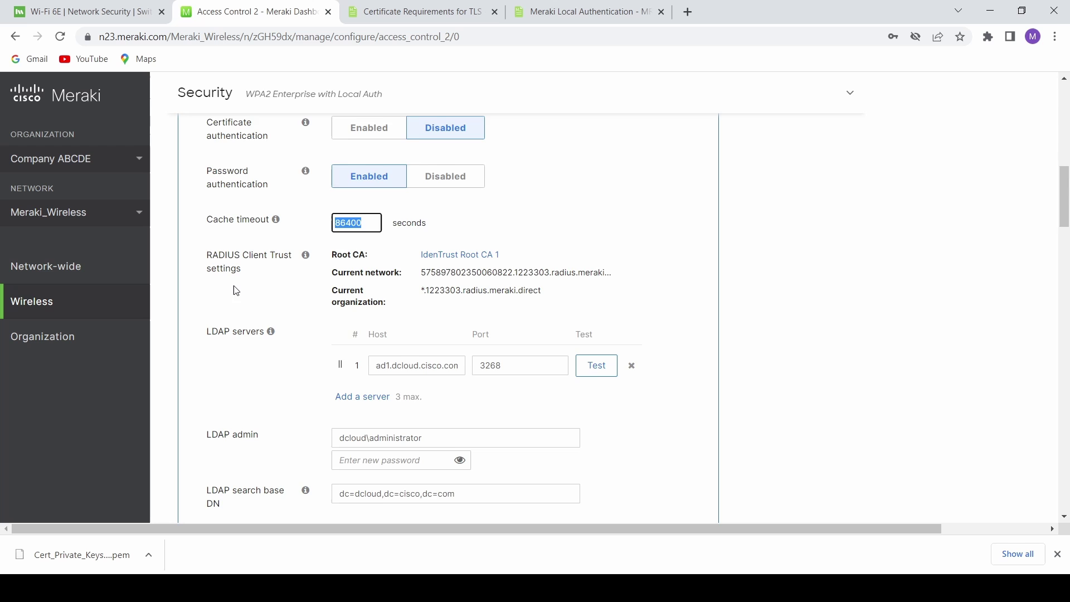
pyautogui.scroll(-1, 231, 300)
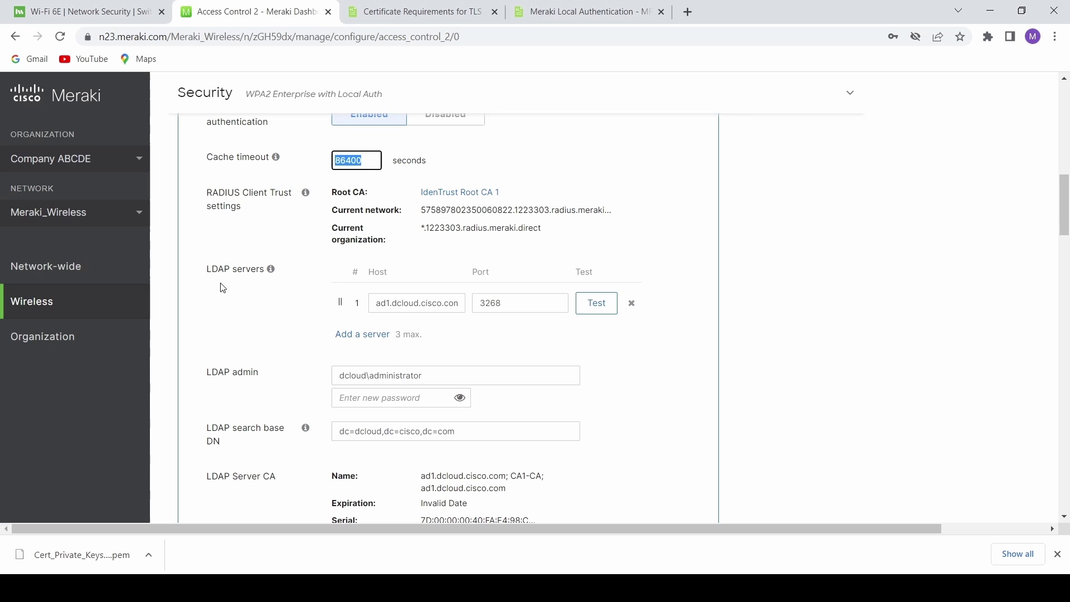
# - Review the LDAP server host name and its port 3268
pyautogui.click(208, 275)
pyautogui.moveTo(208, 274); pyautogui.dragTo(265, 272)
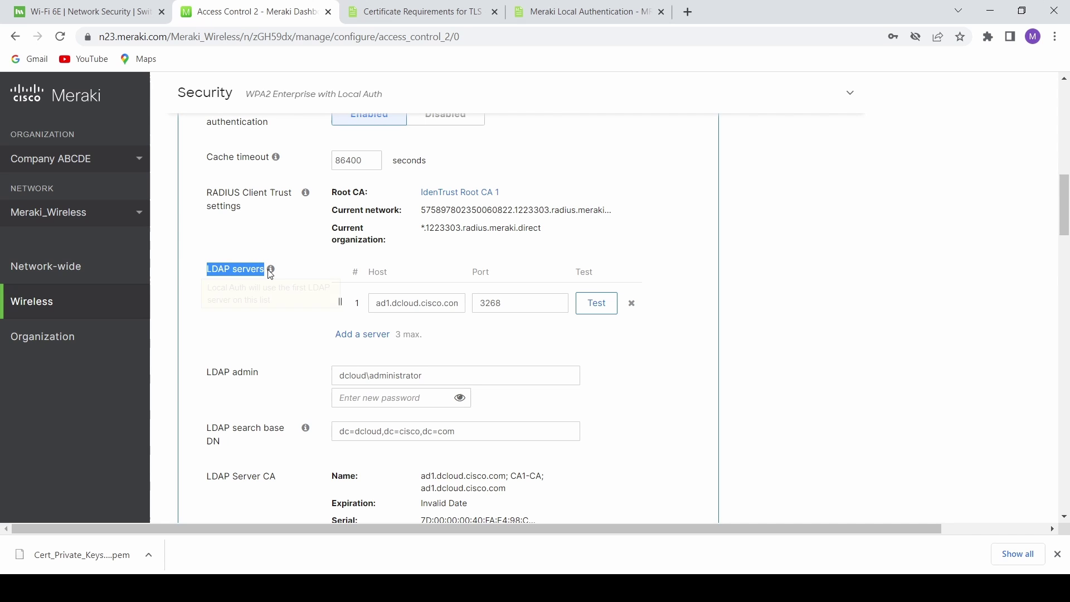
pyautogui.tripleClick(404, 304)
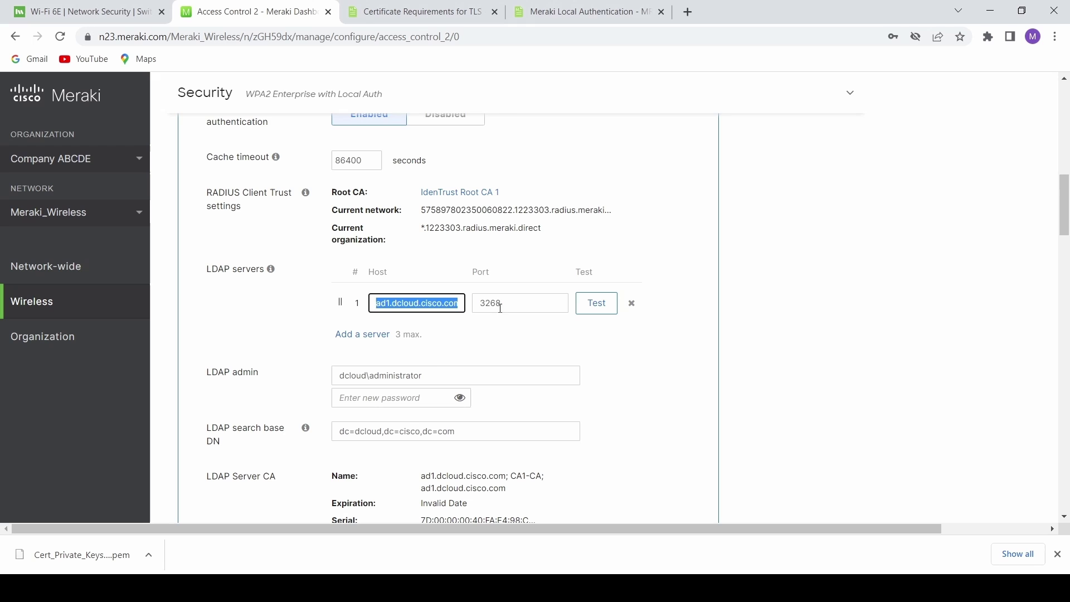
pyautogui.moveTo(500, 308); pyautogui.dragTo(477, 302)
pyautogui.doubleClick(481, 271)
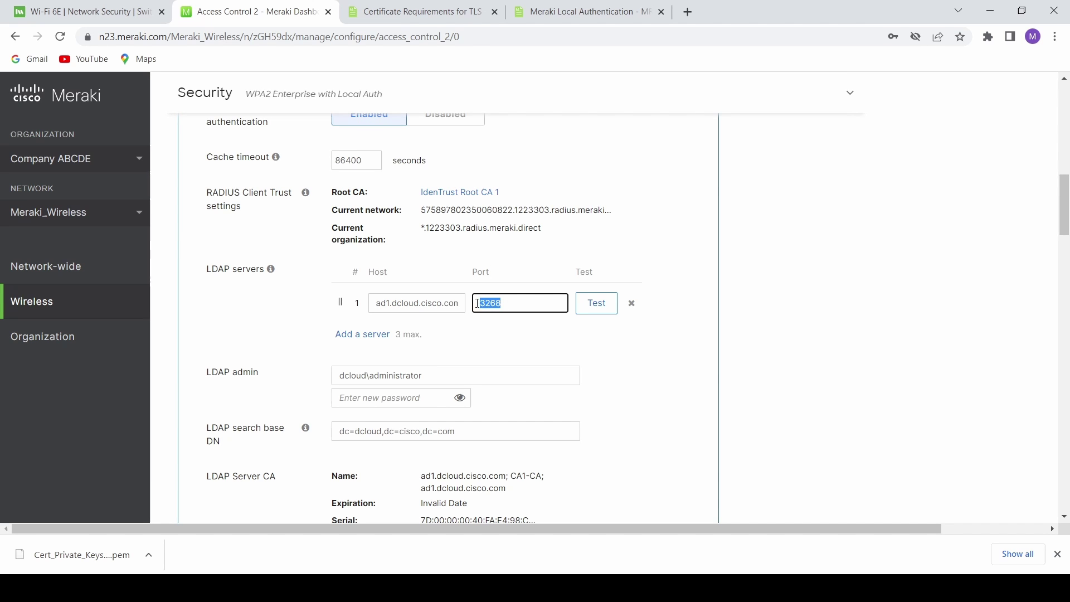
pyautogui.scroll(-2, 434, 344)
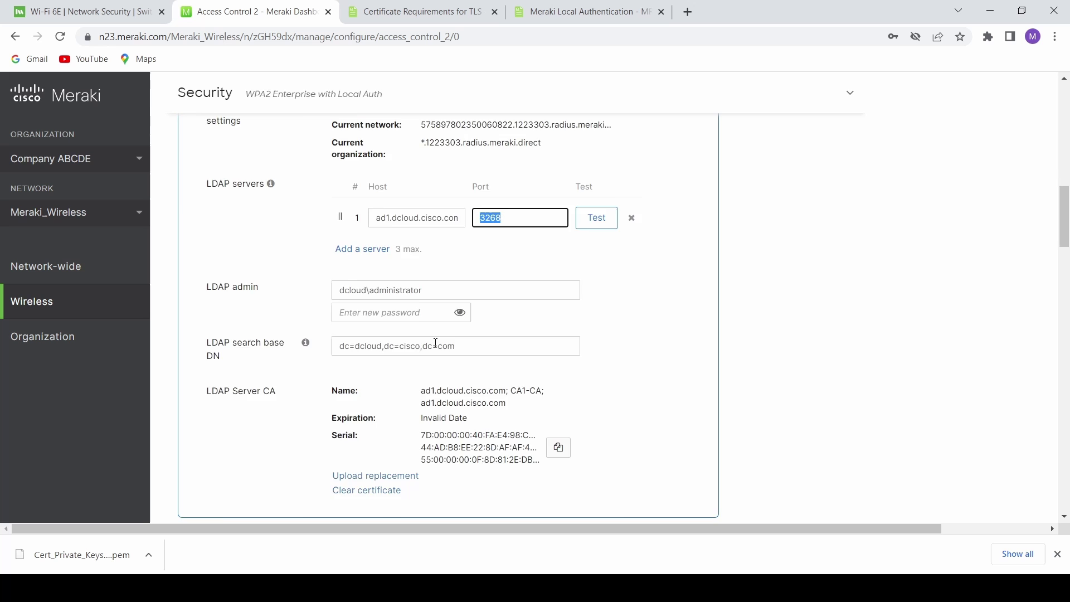
pyautogui.scroll(-1, 435, 343)
# - Check LDAP admin and search base DN dc=dcloud,dc=cisco,dc=com, then upload a new LDAP server CA
pyautogui.click(265, 254)
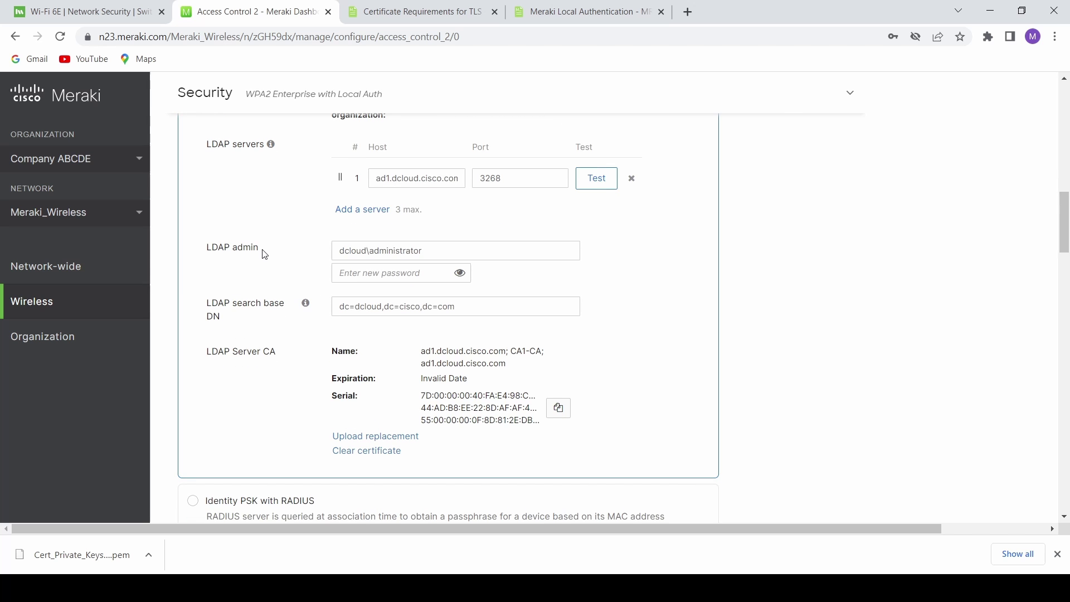
pyautogui.moveTo(264, 254); pyautogui.dragTo(178, 250)
pyautogui.moveTo(437, 251); pyautogui.dragTo(339, 252)
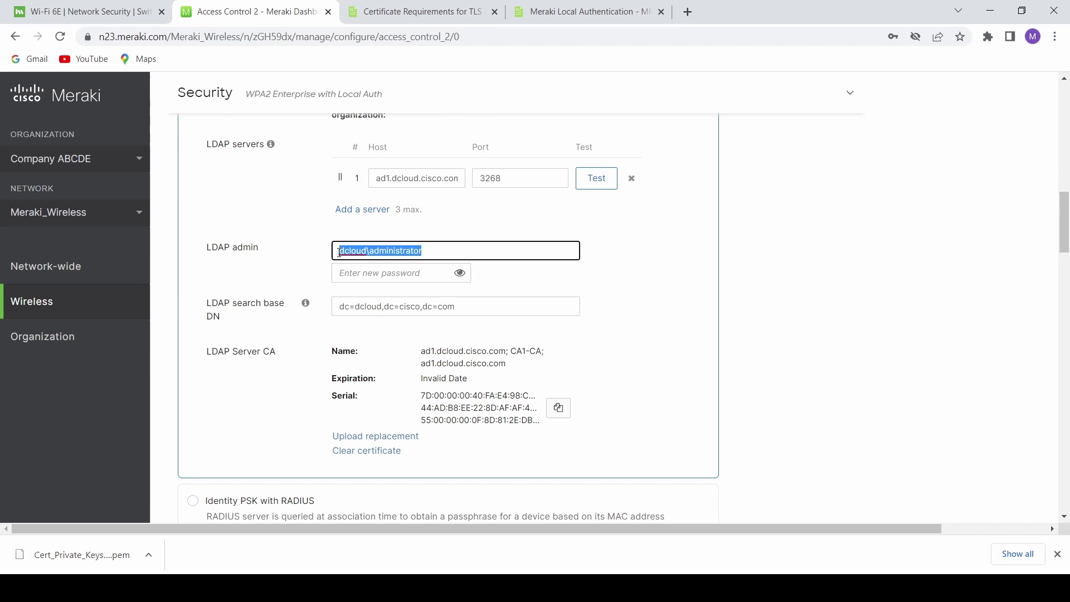
pyautogui.scroll(-1, 304, 305)
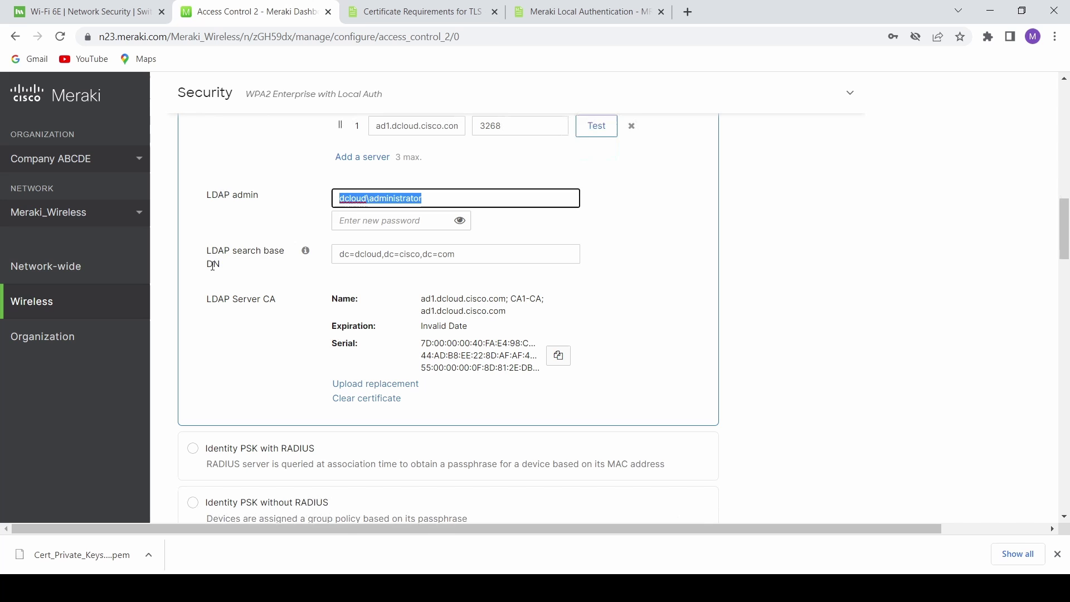
pyautogui.moveTo(207, 249); pyautogui.dragTo(273, 273)
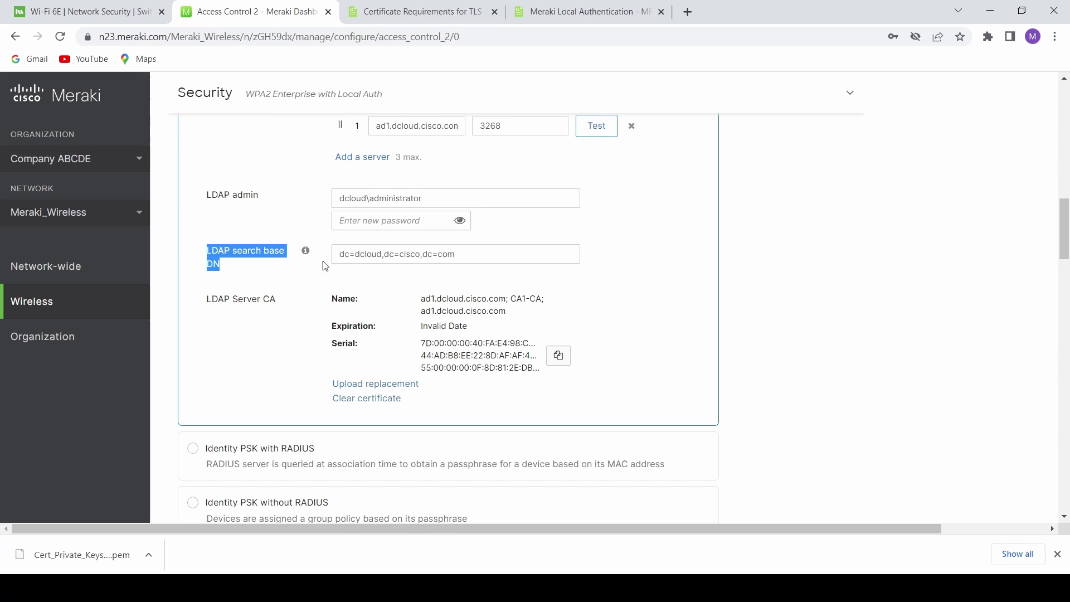
pyautogui.moveTo(335, 255); pyautogui.dragTo(477, 270)
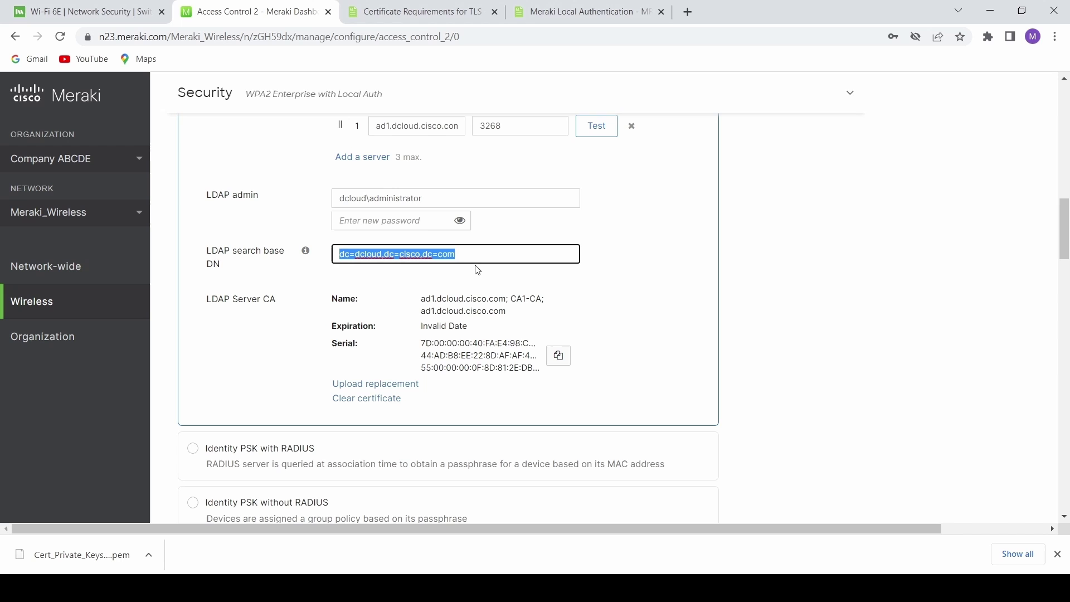
pyautogui.scroll(-2, 390, 295)
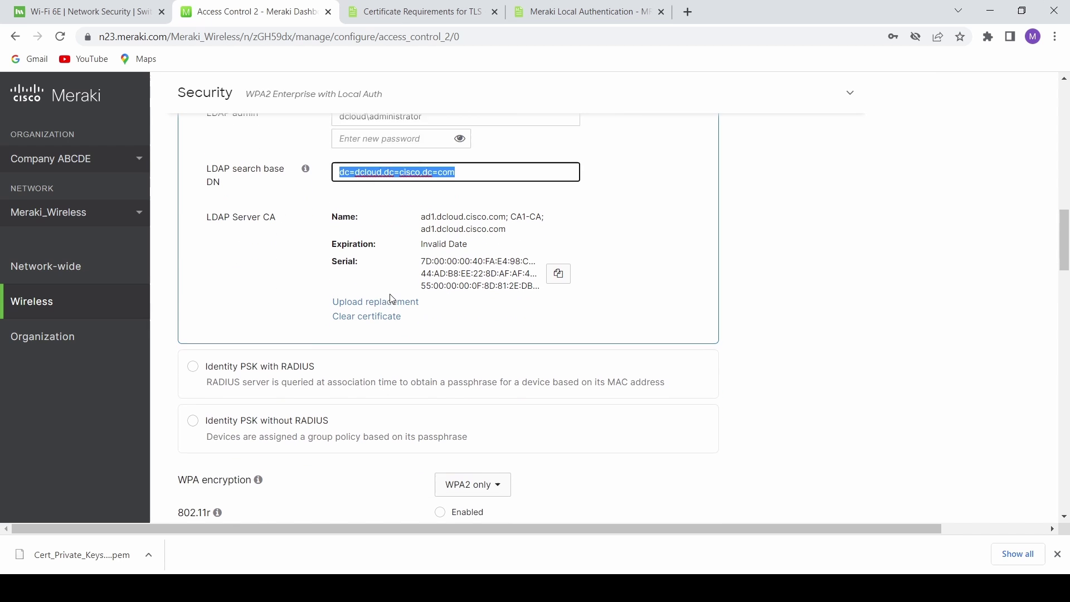
pyautogui.click(375, 300)
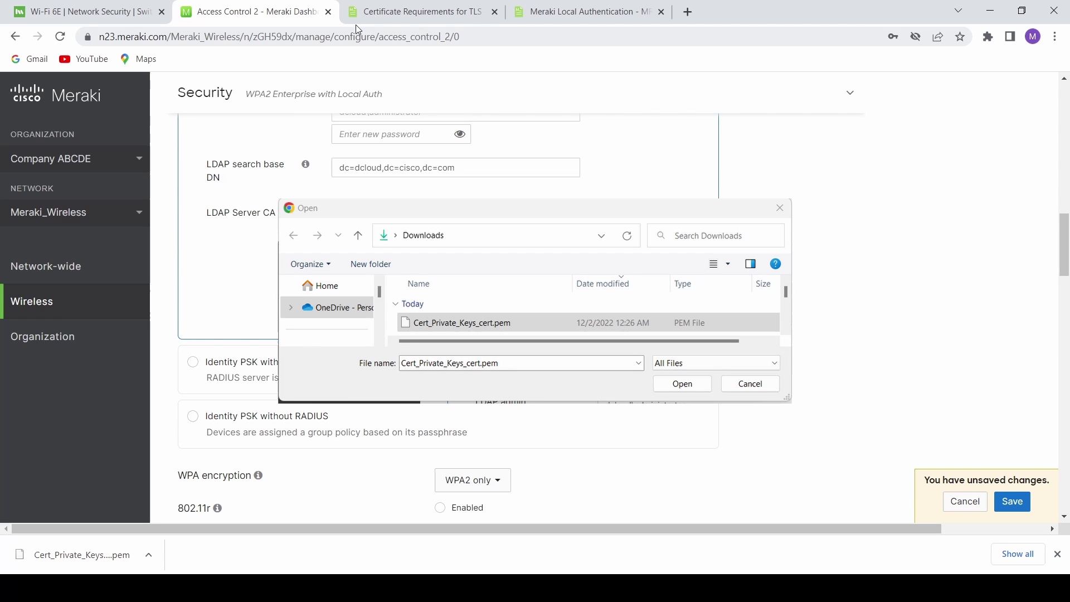
# - Read through the Certificate Requirements for TLS documentation article
pyautogui.click(365, 13)
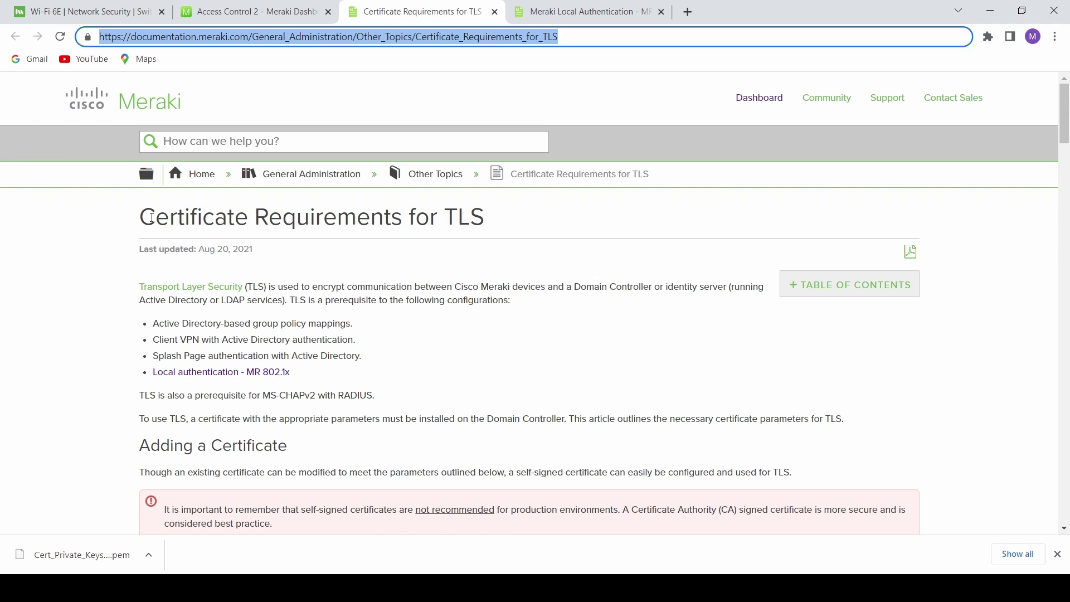
pyautogui.moveTo(152, 217); pyautogui.dragTo(513, 236)
pyautogui.scroll(-2, 426, 310)
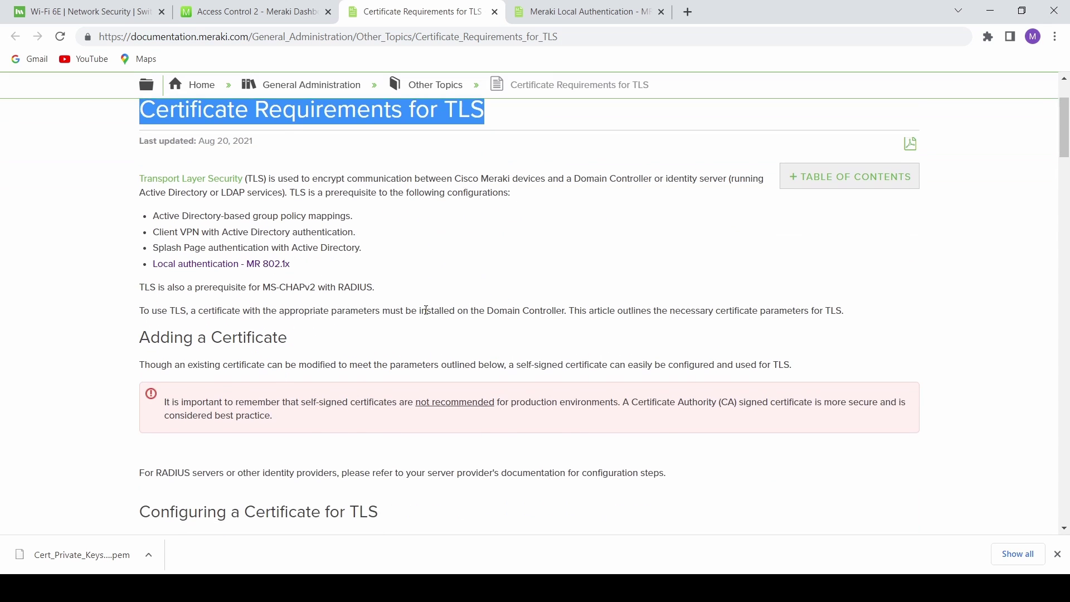
pyautogui.scroll(-10, 426, 311)
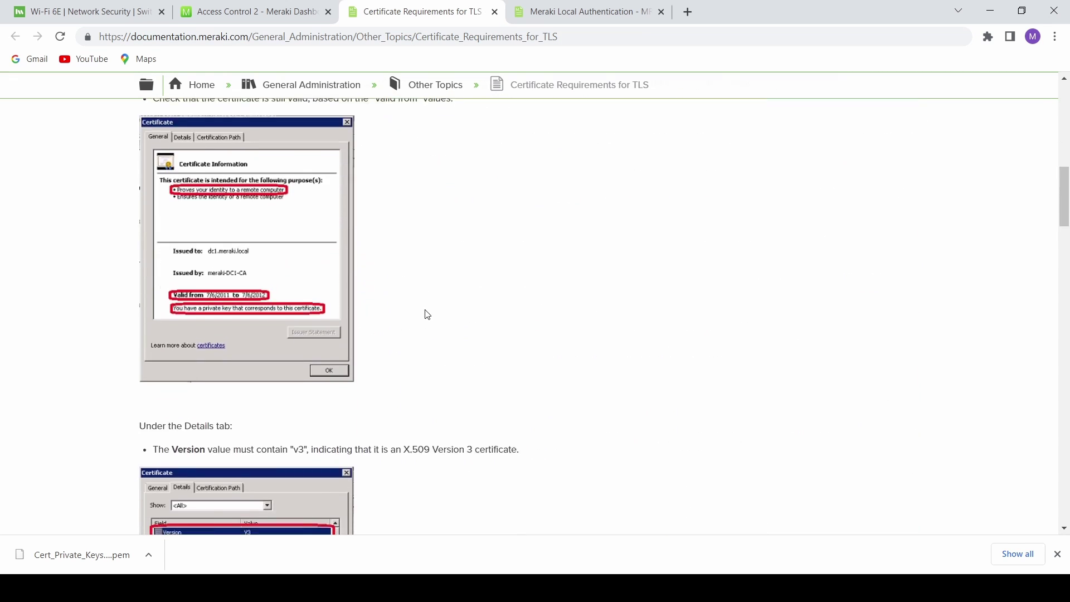
pyautogui.scroll(-17, 426, 315)
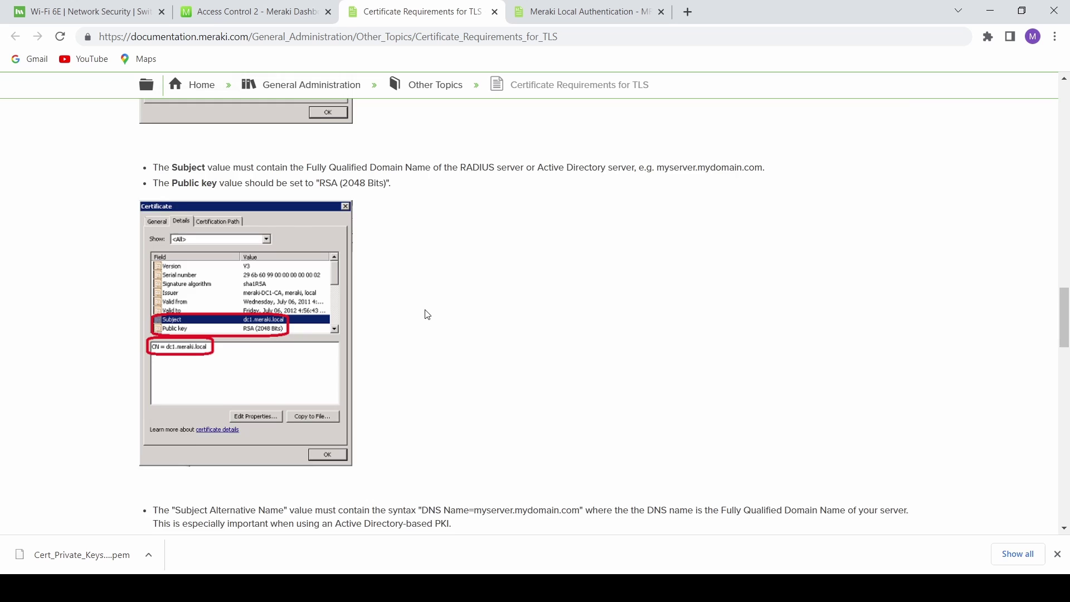
pyautogui.scroll(-13, 426, 315)
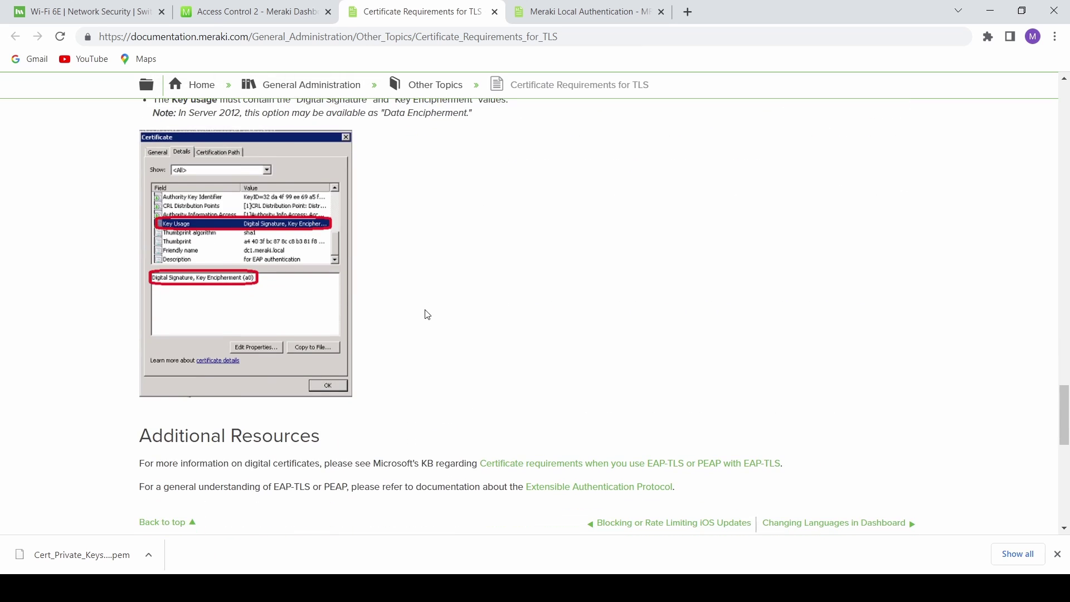
# - Switch to the Meraki Local Authentication - MR 802.1X article and scroll to its diagrams
pyautogui.click(612, 14)
pyautogui.click(588, 39)
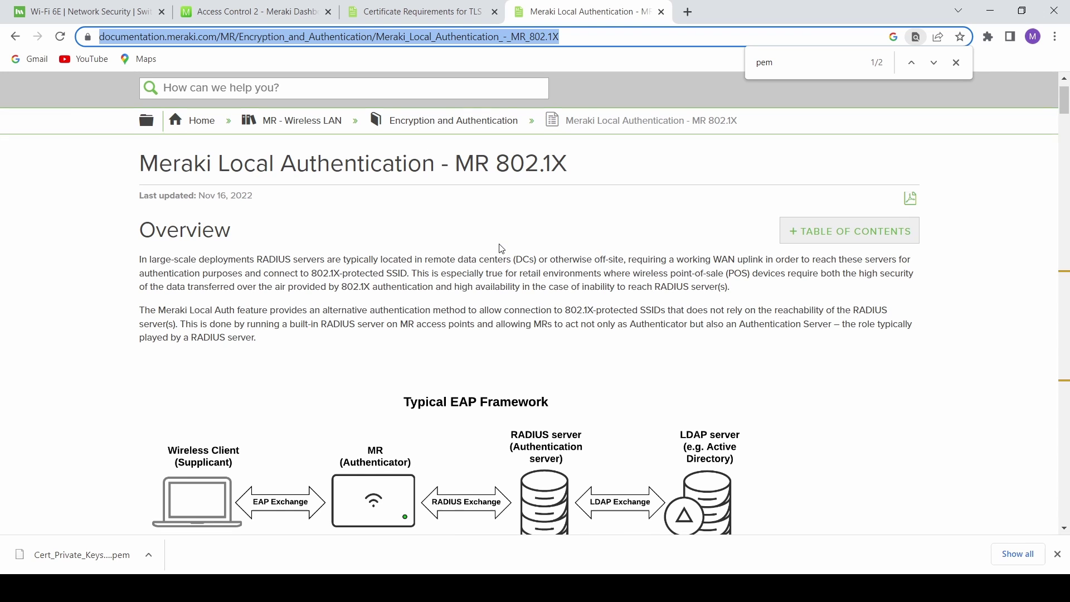
pyautogui.scroll(-3, 502, 248)
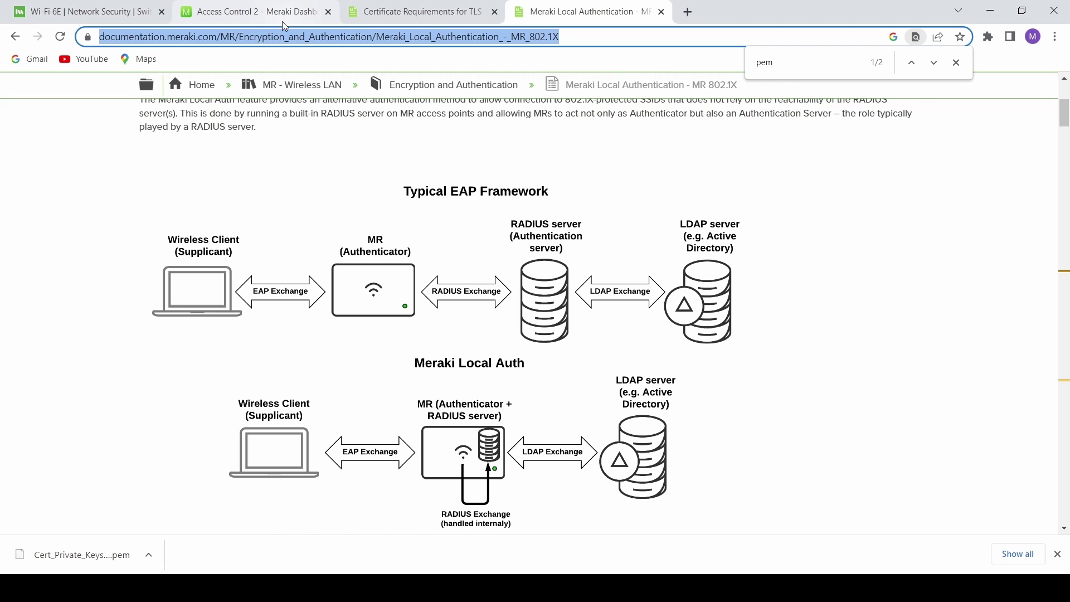
# - Back on Access Control, save the uploaded LDAP server CA and security changes
pyautogui.click(282, 21)
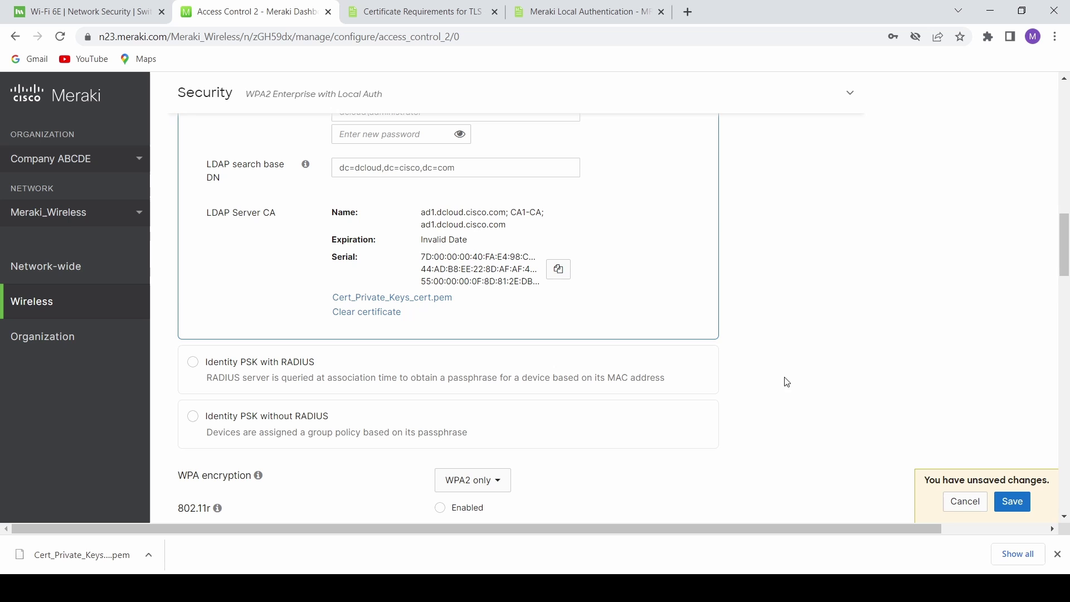
pyautogui.click(1013, 501)
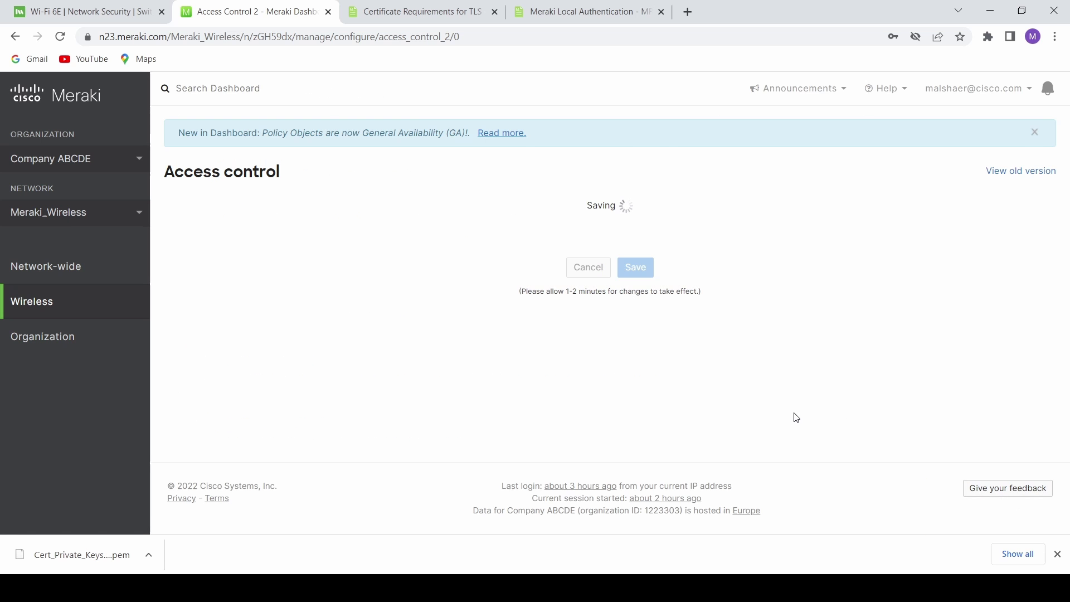
pyautogui.scroll(-7, 579, 438)
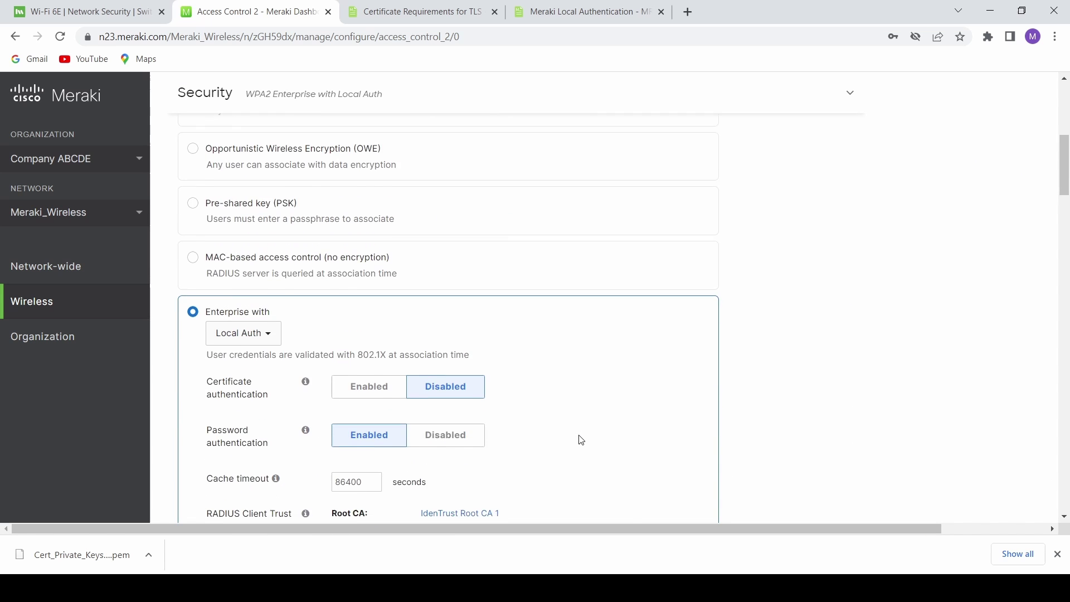
pyautogui.scroll(-5, 580, 438)
# - Test LDAP connectivity to ad1.dcloud.cisco.com:3268 with test account credentials; 1 of 1 APs pass
pyautogui.click(597, 308)
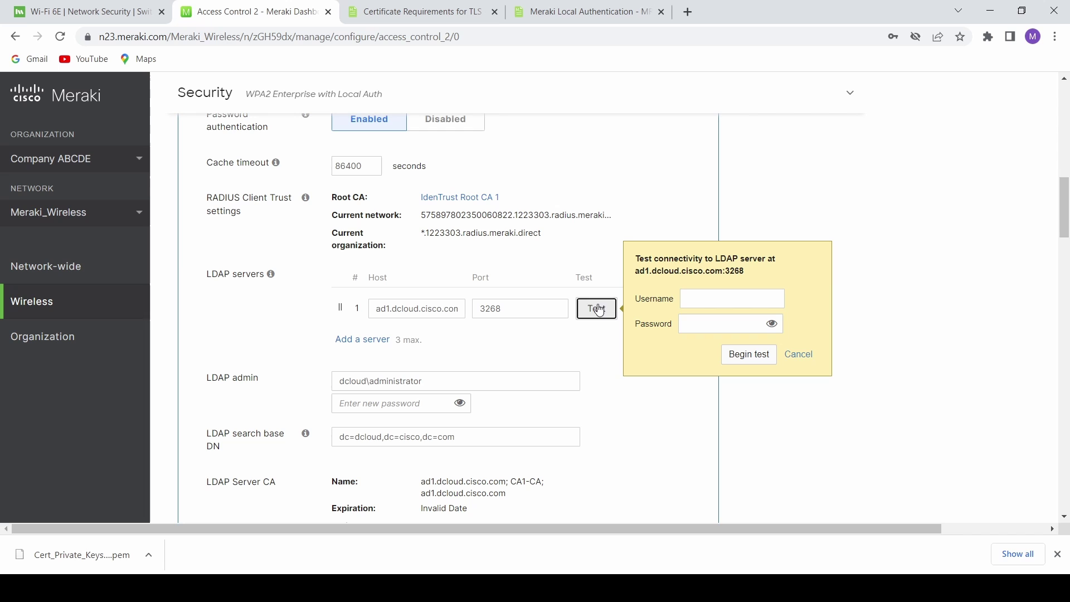
pyautogui.click(708, 299)
pyautogui.write('ad')
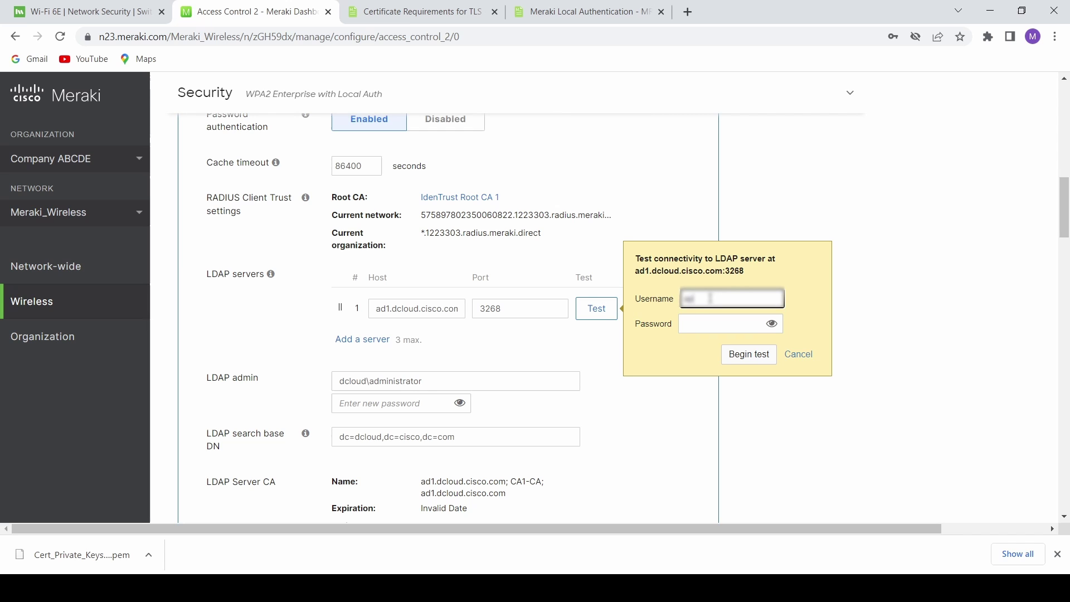
pyautogui.write('min')
pyautogui.press('Tab')
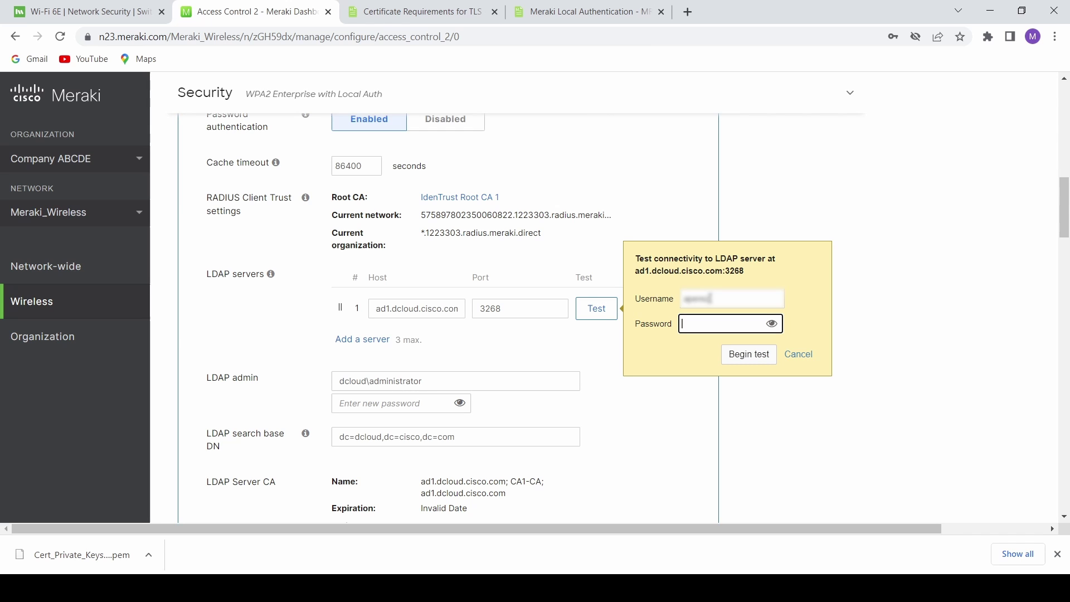
pyautogui.write('C1sco1234')
pyautogui.click(748, 355)
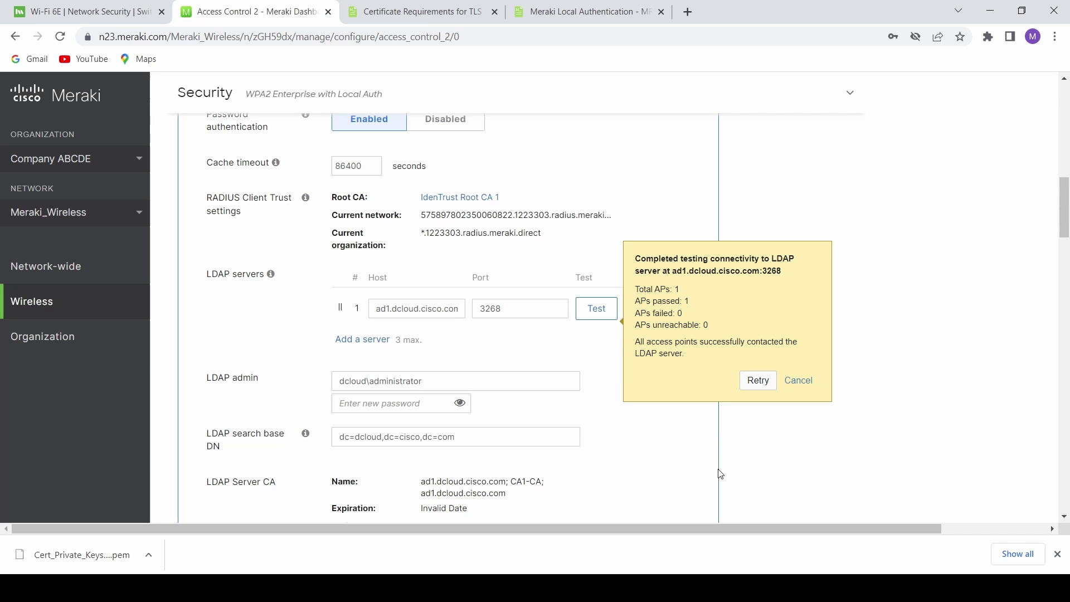
pyautogui.scroll(-1, 652, 465)
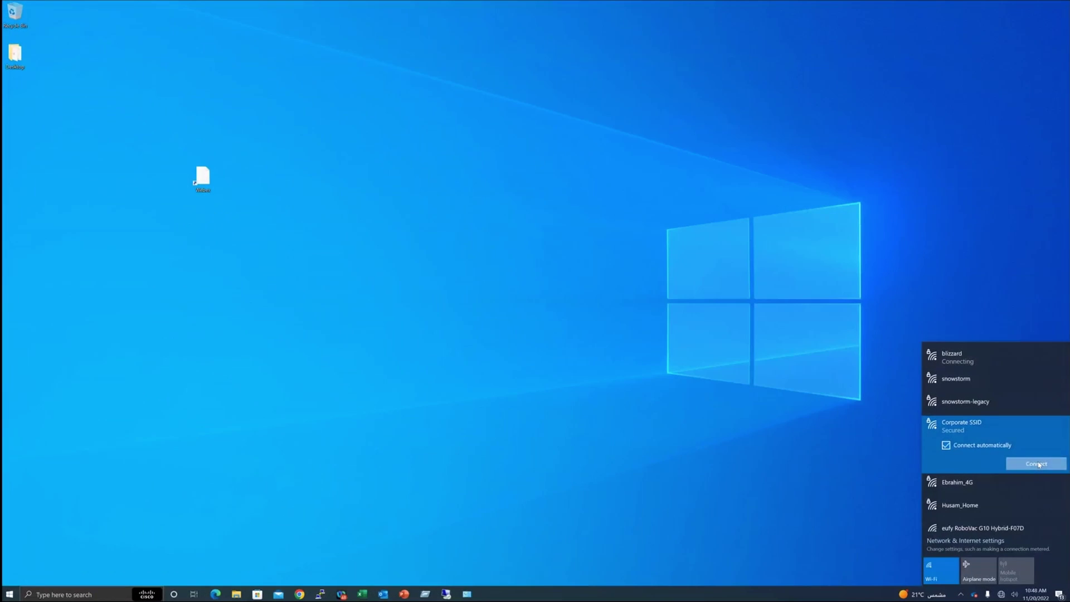
# - Connect to Corporate SSID with the user's network username and password and accept the server certificate
pyautogui.click(1038, 464)
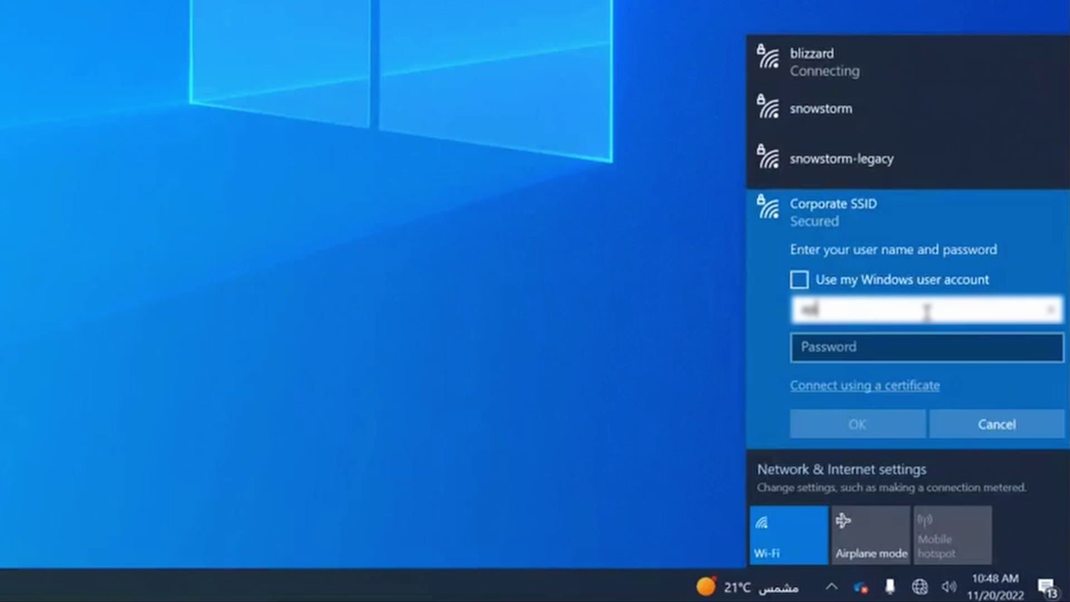
pyautogui.write('mec')
pyautogui.press('Tab')
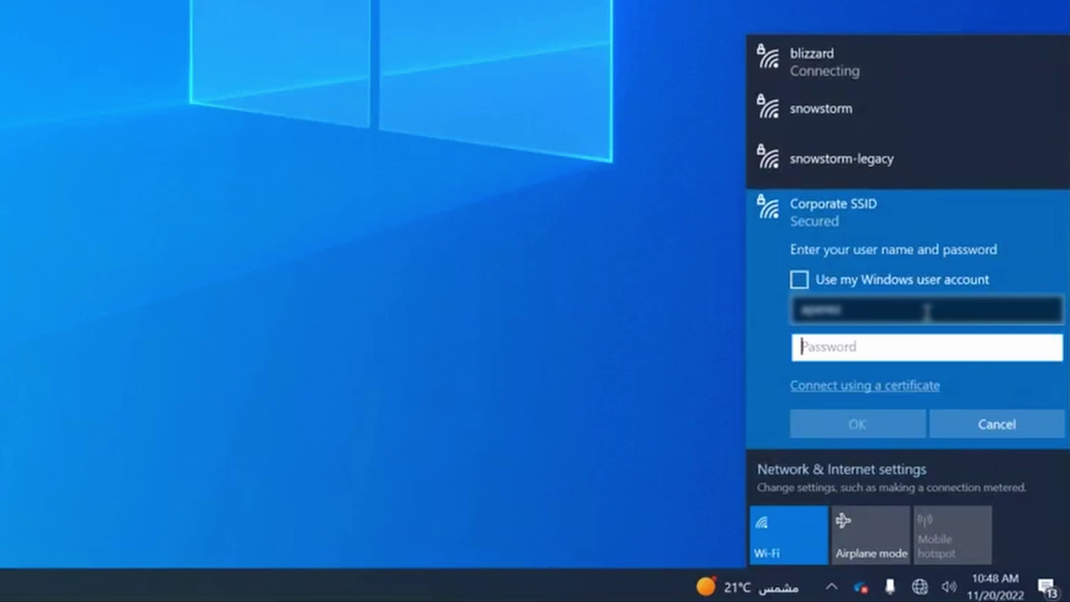
pyautogui.write('••••••')
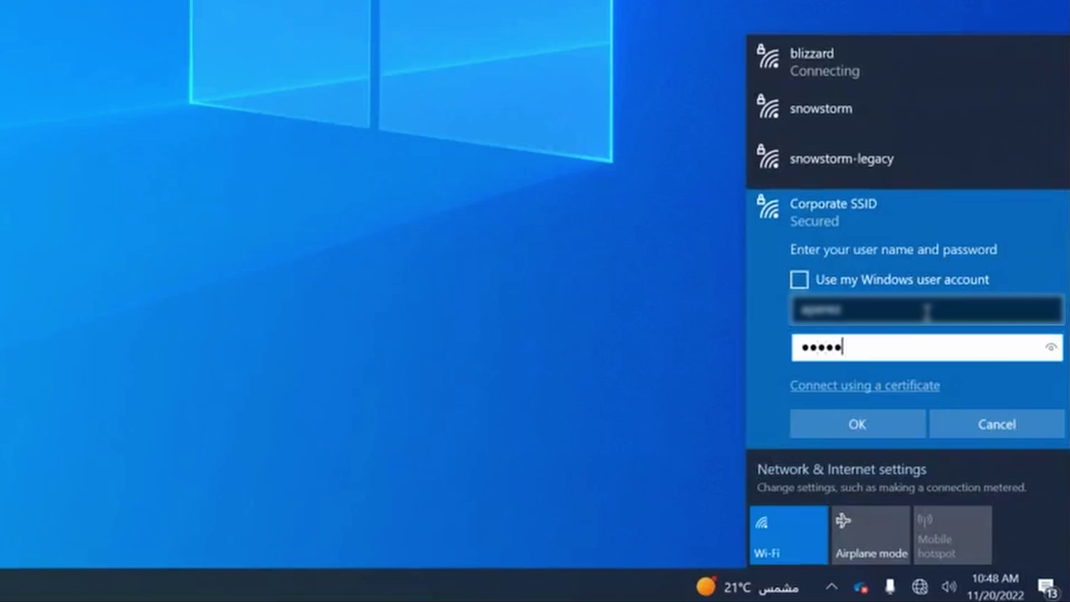
pyautogui.write('••••••')
pyautogui.click(901, 421)
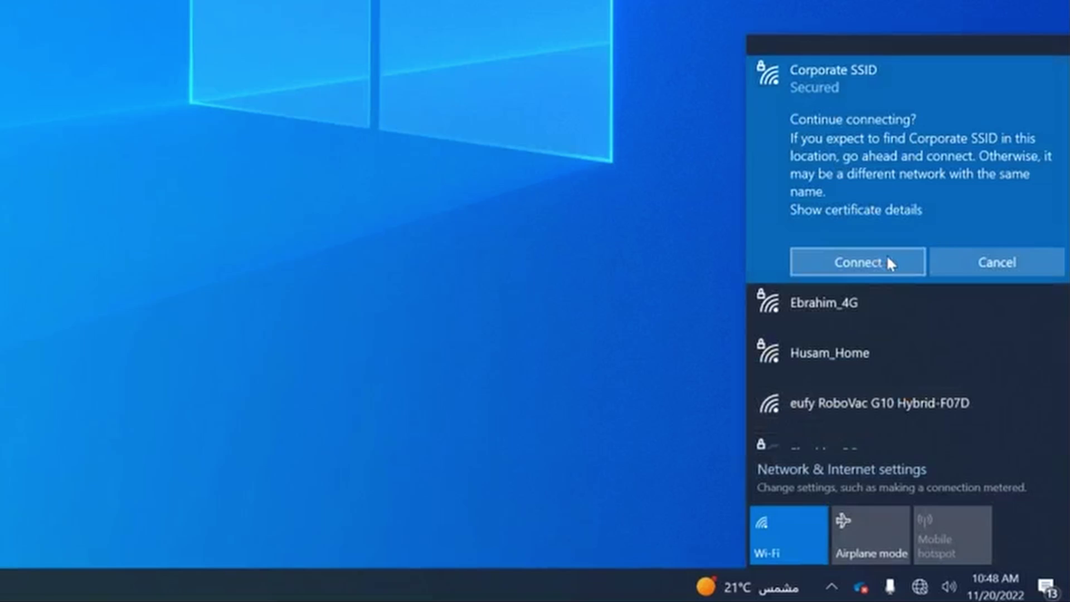
pyautogui.click(890, 258)
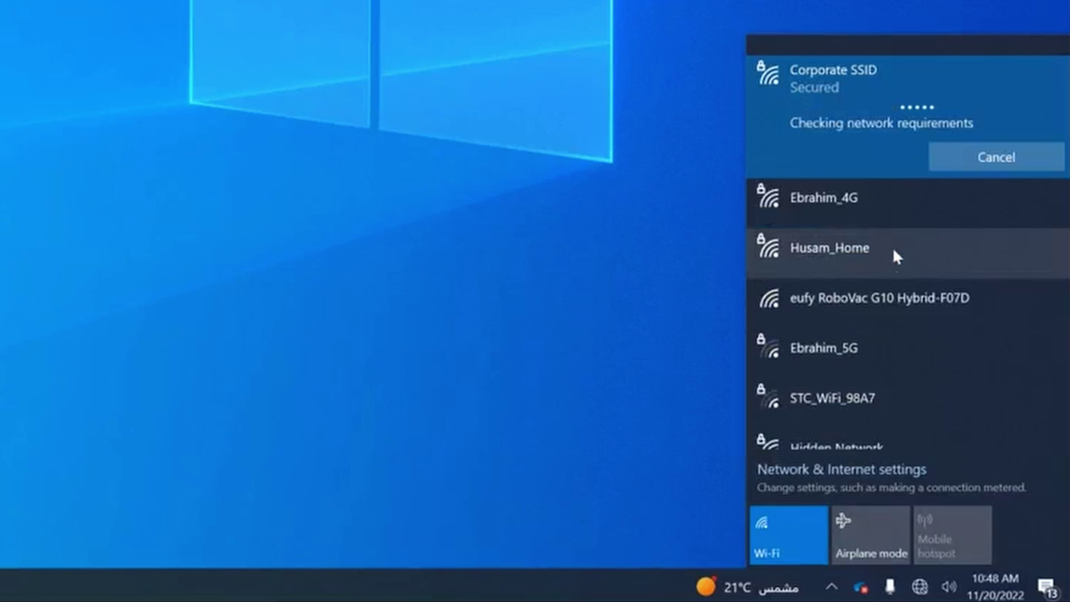